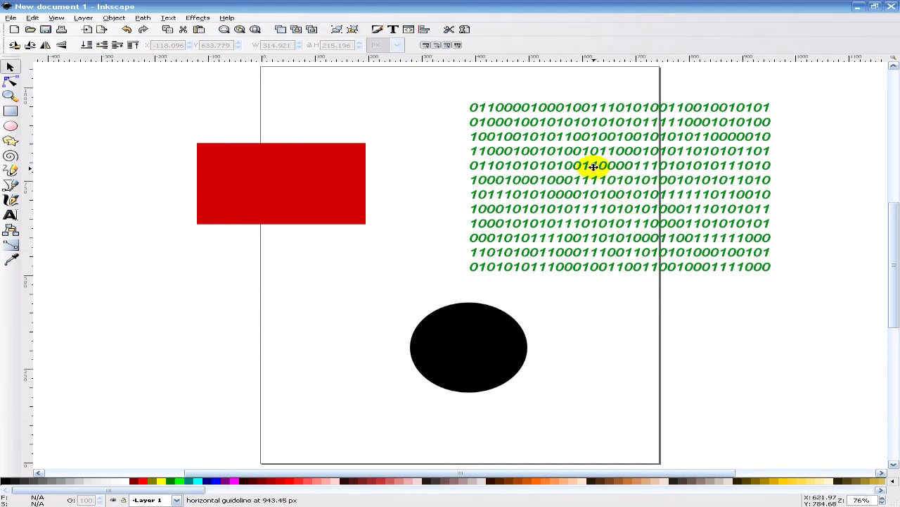
Step: Shift the green binary text block slightly to the left
click(575, 180)
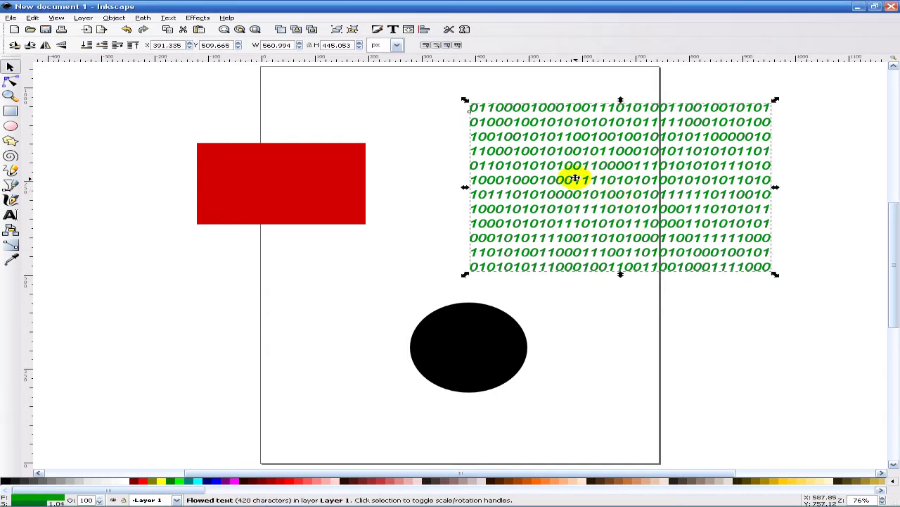
drag(575, 180, 545, 173)
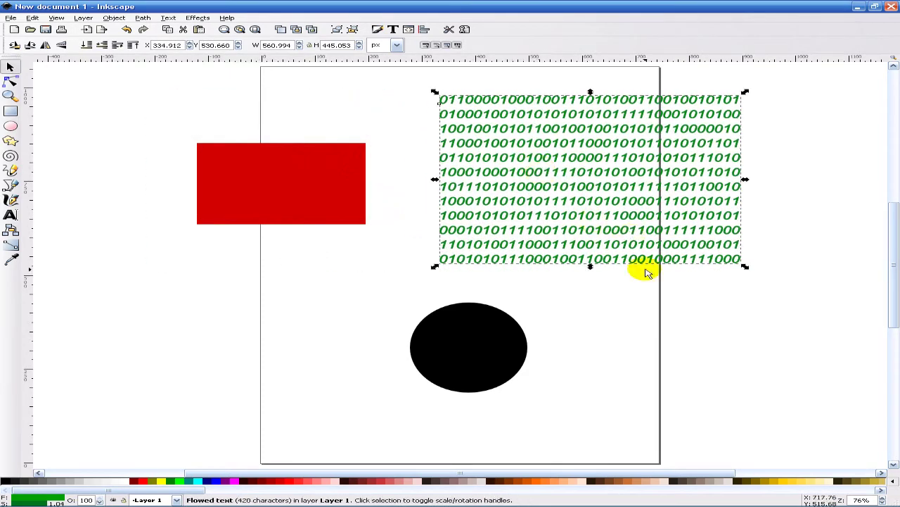
click(653, 293)
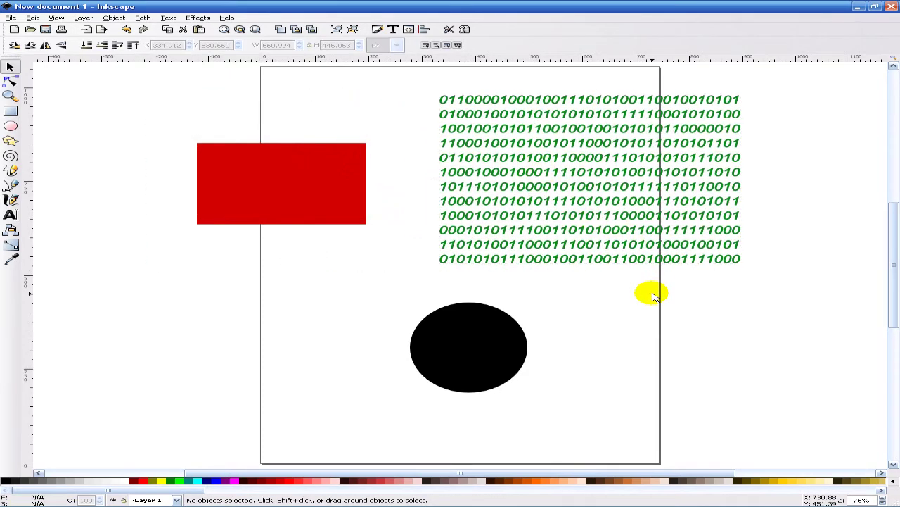
Step: Enlarge the red rectangle by dragging its handles and move it up and left
click(260, 202)
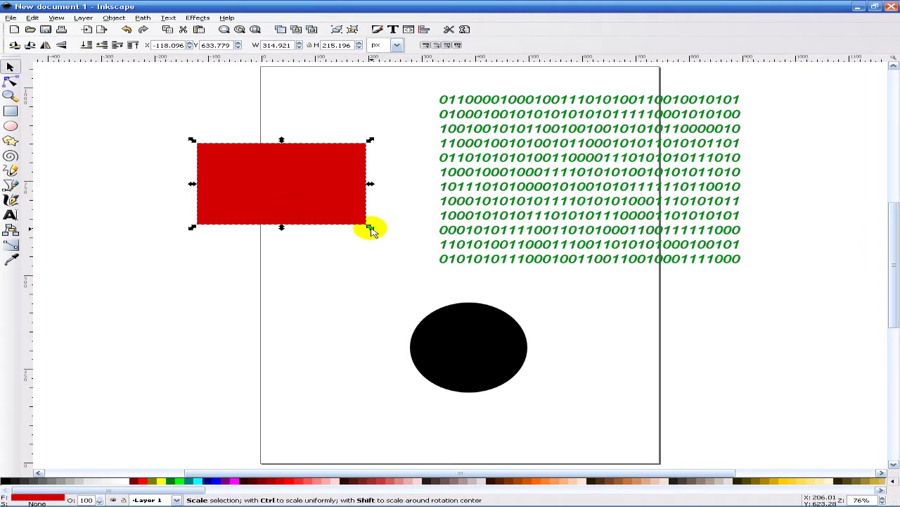
drag(368, 228, 414, 237)
drag(357, 183, 352, 165)
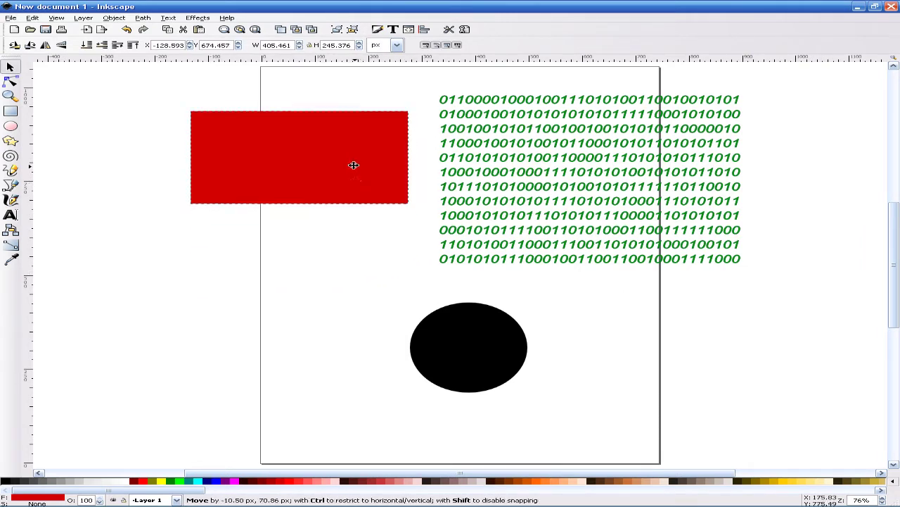
click(372, 278)
Step: Nudge the binary text further left, then select the black ellipse
drag(471, 170, 454, 181)
click(589, 373)
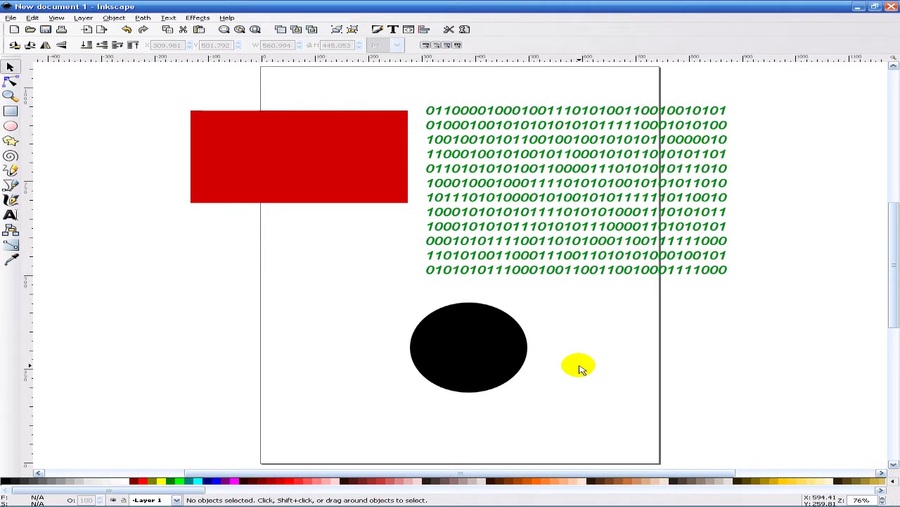
click(516, 351)
Step: Move the red rectangle down and to the left
click(631, 377)
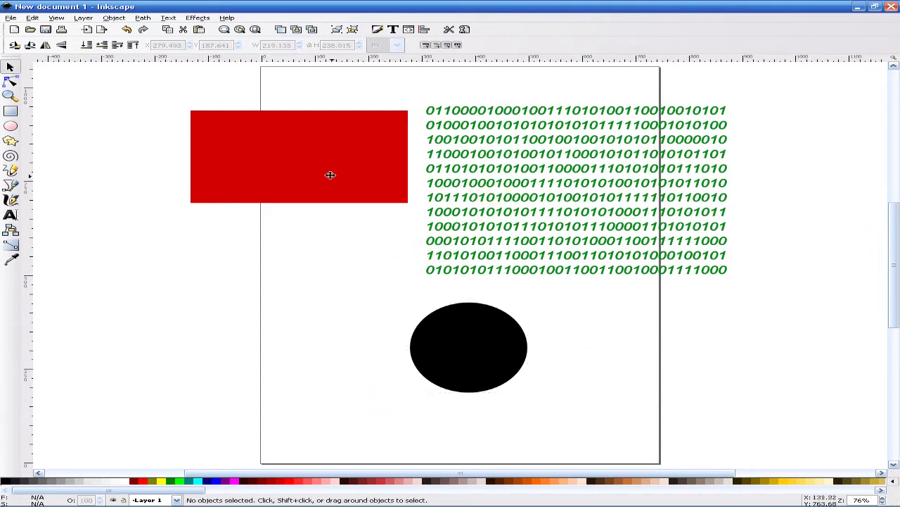
drag(348, 169, 325, 204)
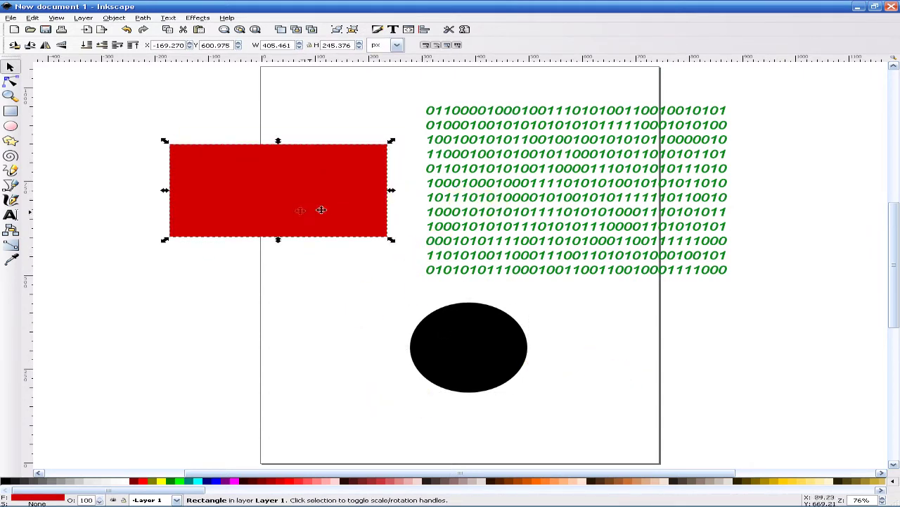
click(541, 211)
click(624, 222)
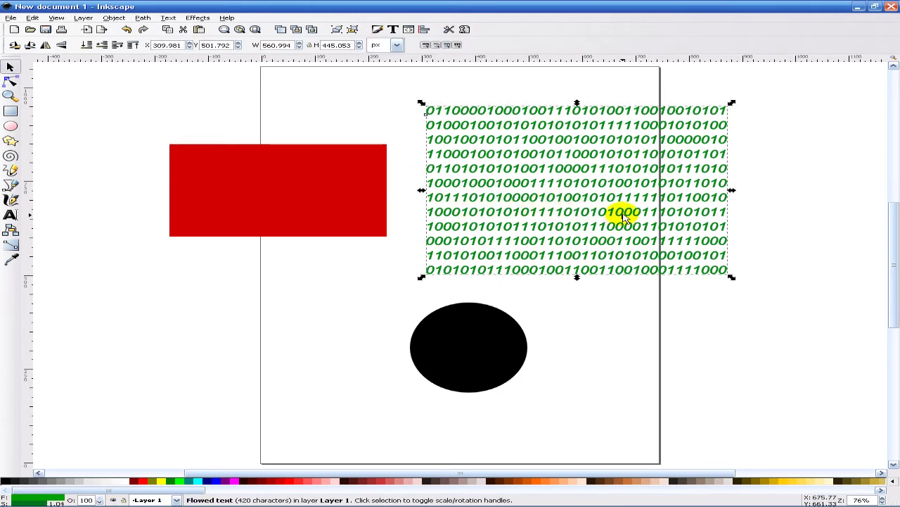
click(628, 259)
Step: Delete the black ellipse and drag the text block and red rectangle lower on the page
click(491, 356)
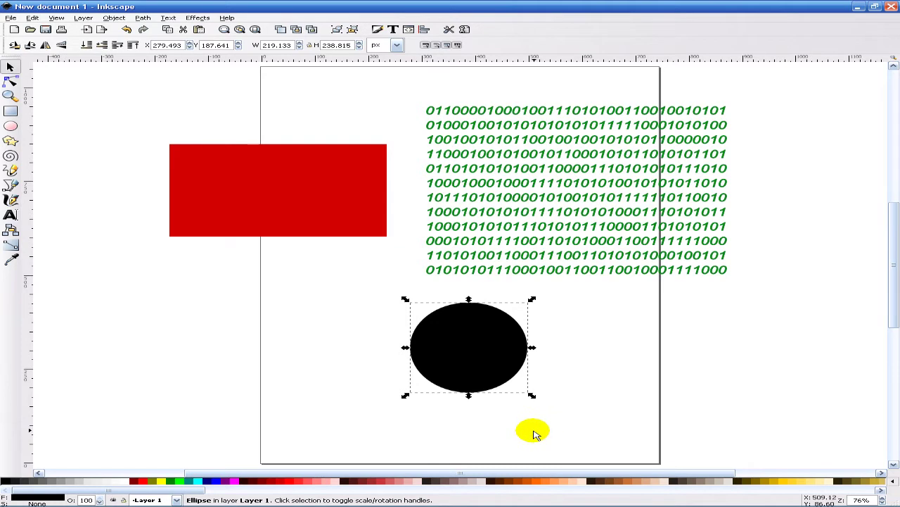
key(Delete)
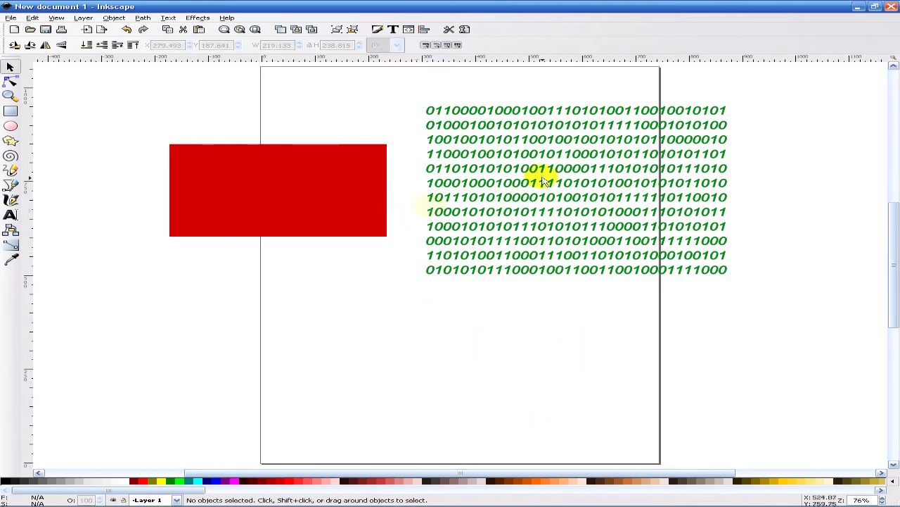
drag(553, 185, 570, 276)
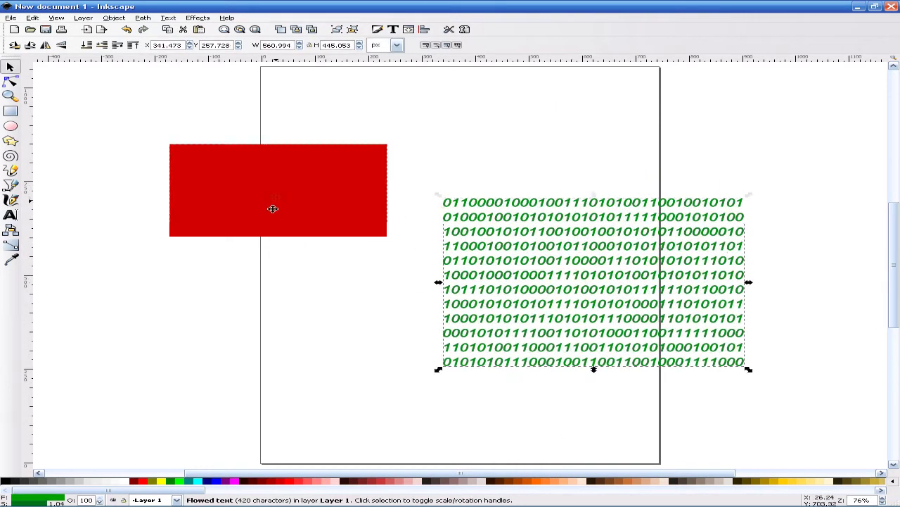
drag(273, 208, 254, 304)
click(525, 143)
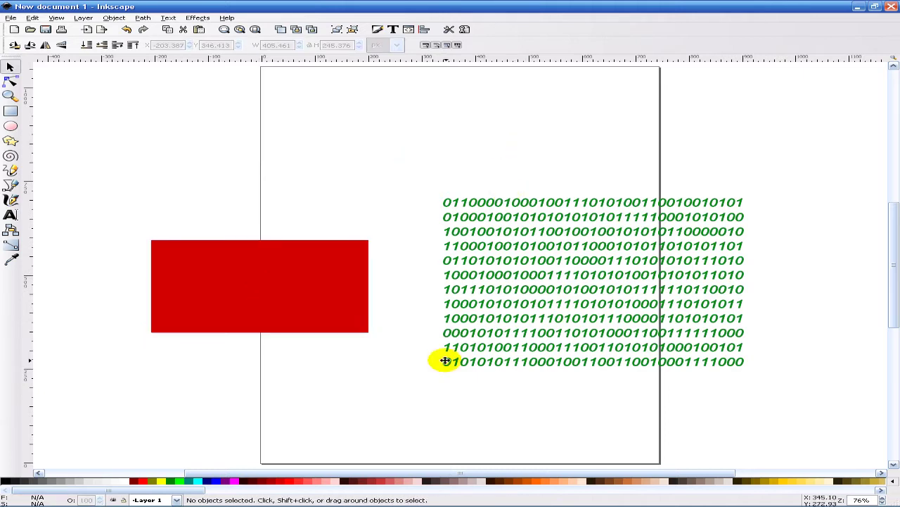
click(294, 293)
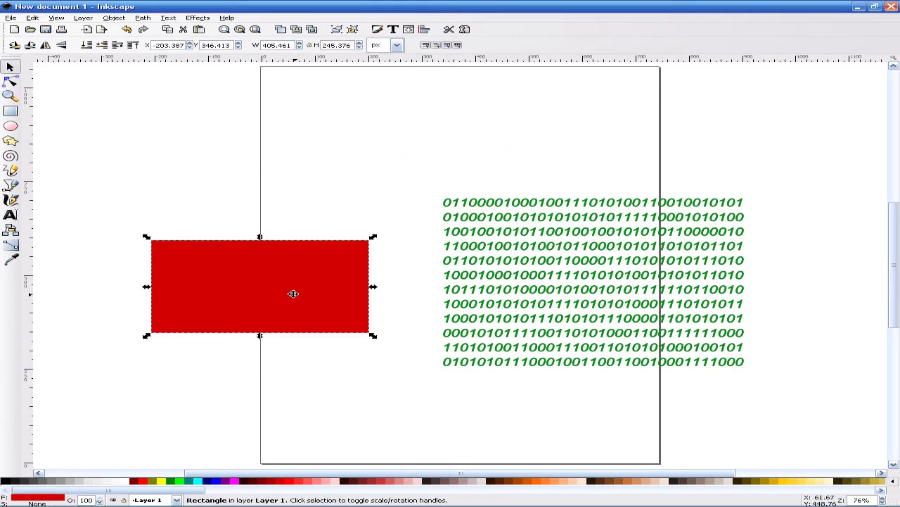
Step: Apply a radial gradient to the red rectangle, centred in its middle, fading lighter toward the edges
click(11, 245)
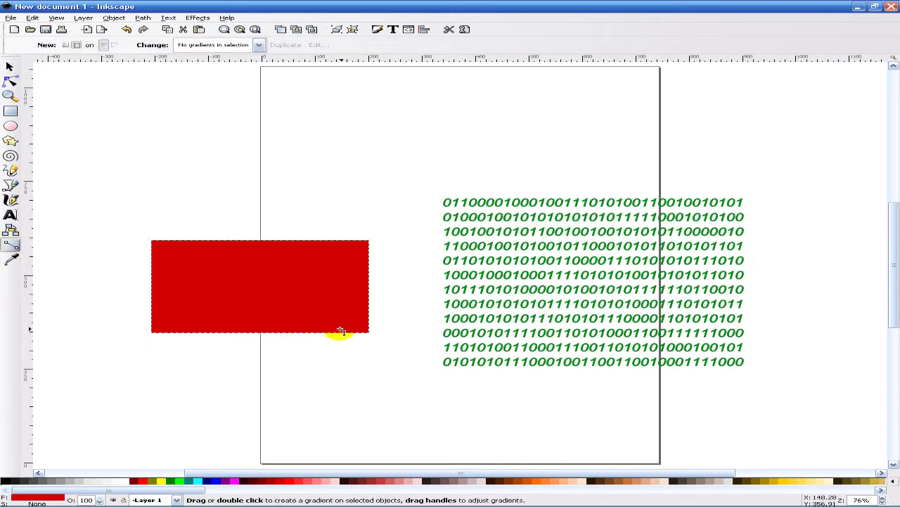
drag(340, 330, 110, 138)
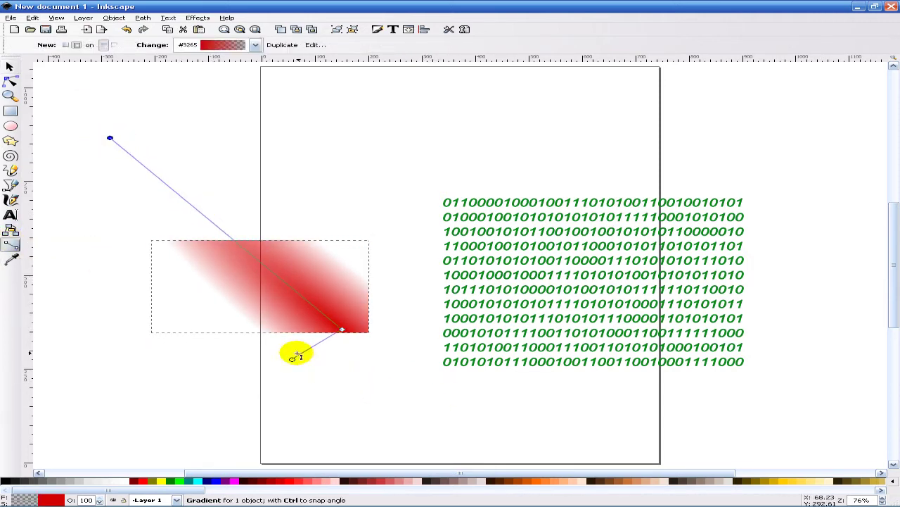
drag(292, 358, 150, 186)
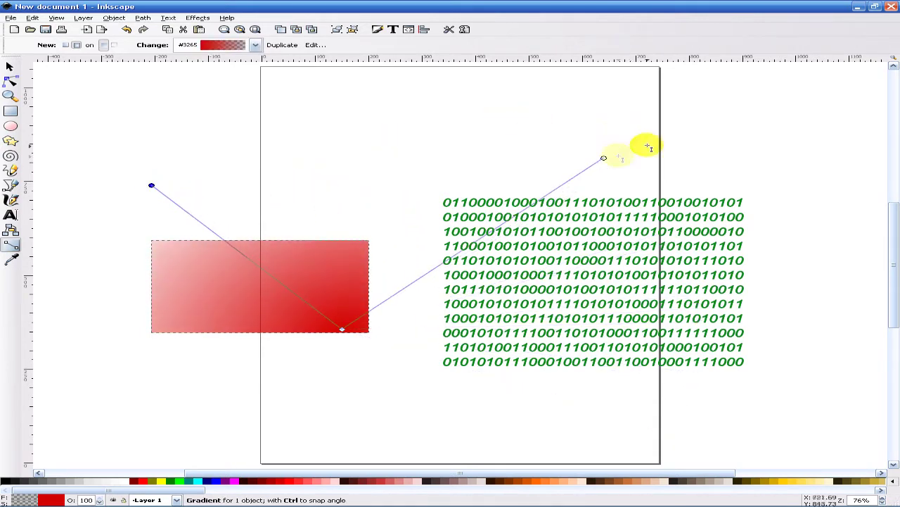
drag(605, 160, 379, 301)
drag(515, 202, 622, 114)
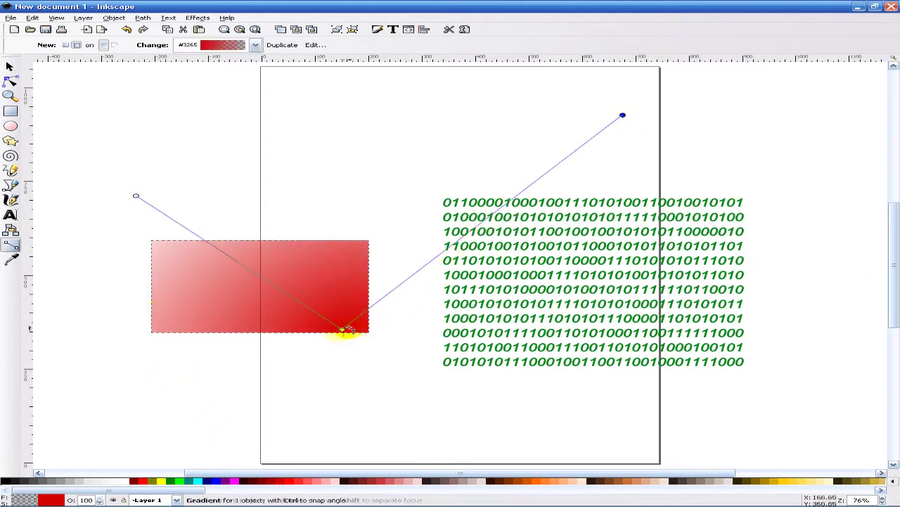
drag(343, 331, 221, 199)
drag(222, 200, 259, 281)
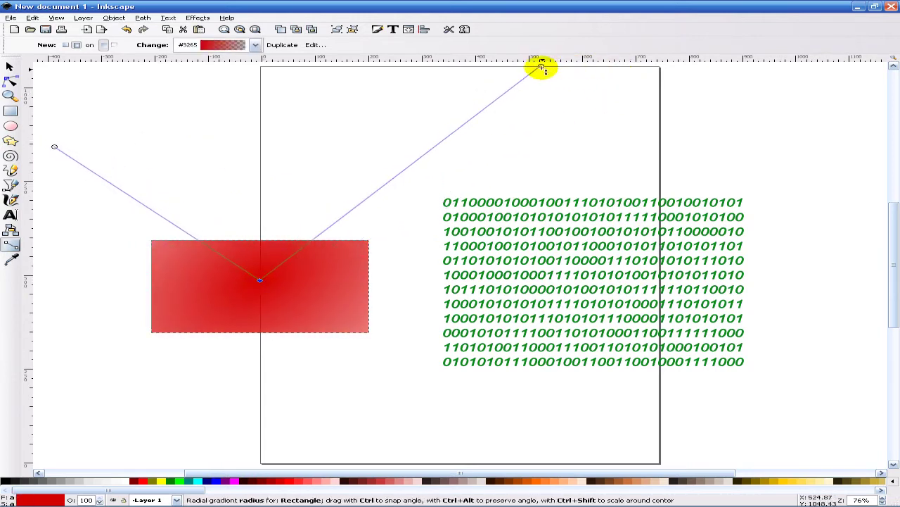
drag(541, 66, 555, 278)
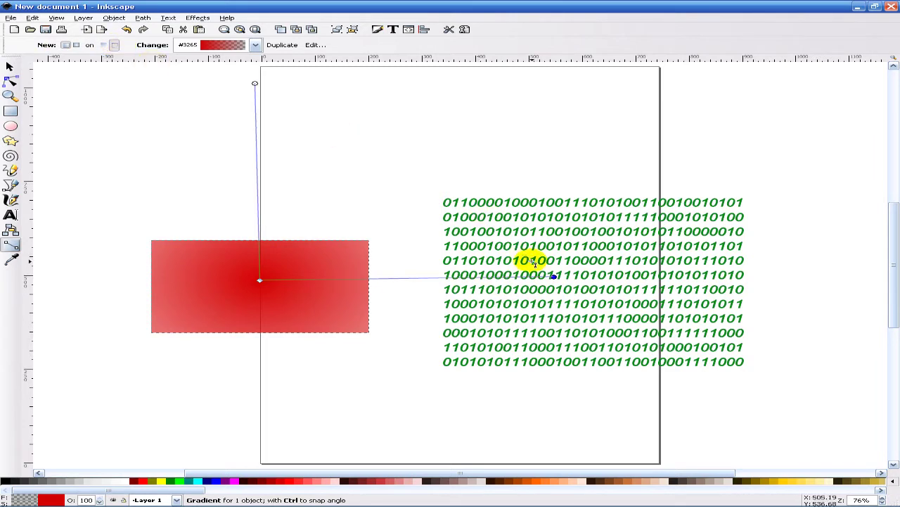
click(10, 66)
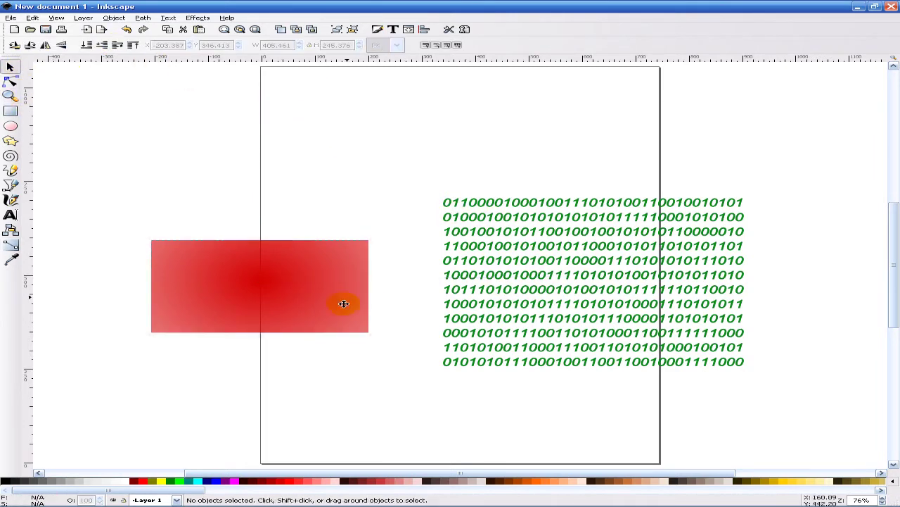
Step: Nudge the rectangle and text block, briefly try a gradient on the text, and undo back to green
drag(342, 247, 330, 268)
key(Escape)
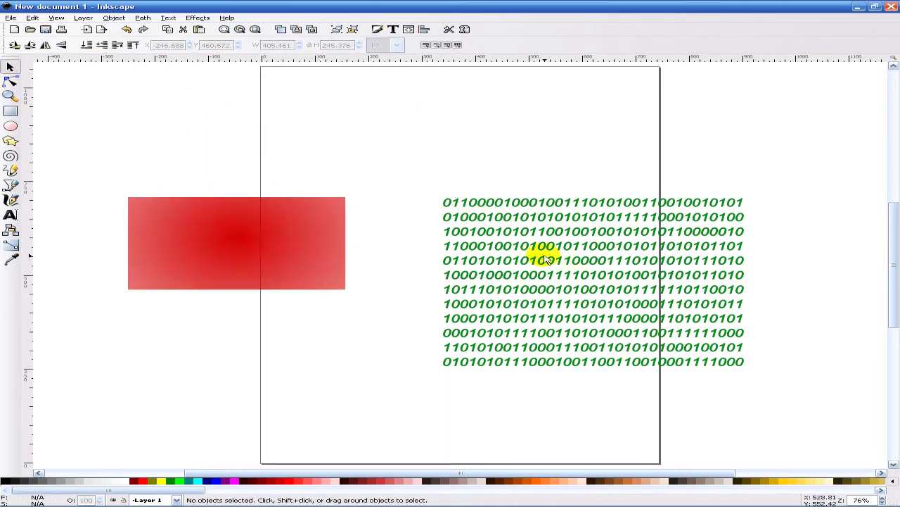
click(598, 231)
drag(607, 257, 583, 200)
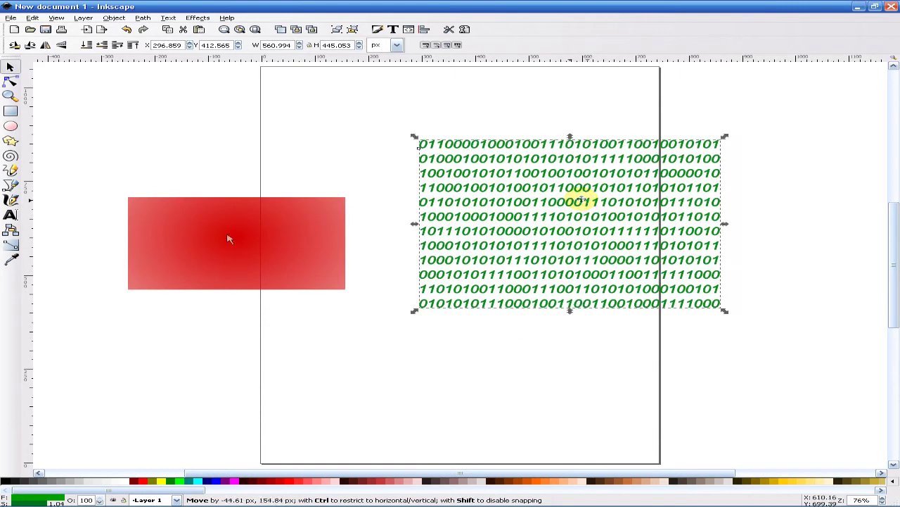
click(11, 245)
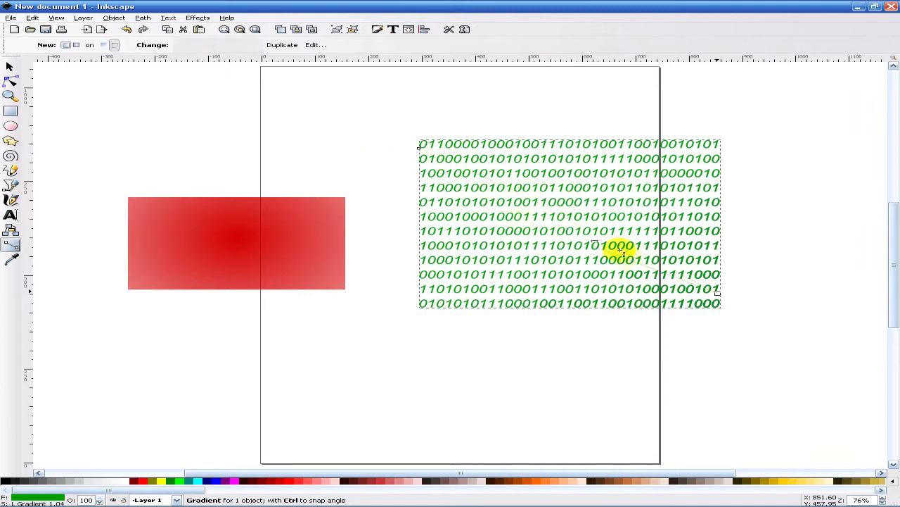
drag(718, 294, 553, 335)
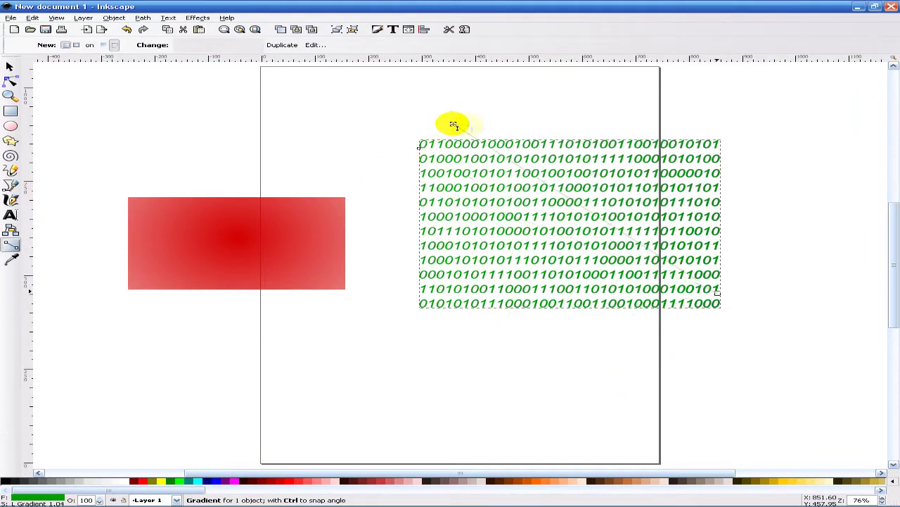
drag(718, 294, 738, 361)
key(Delete)
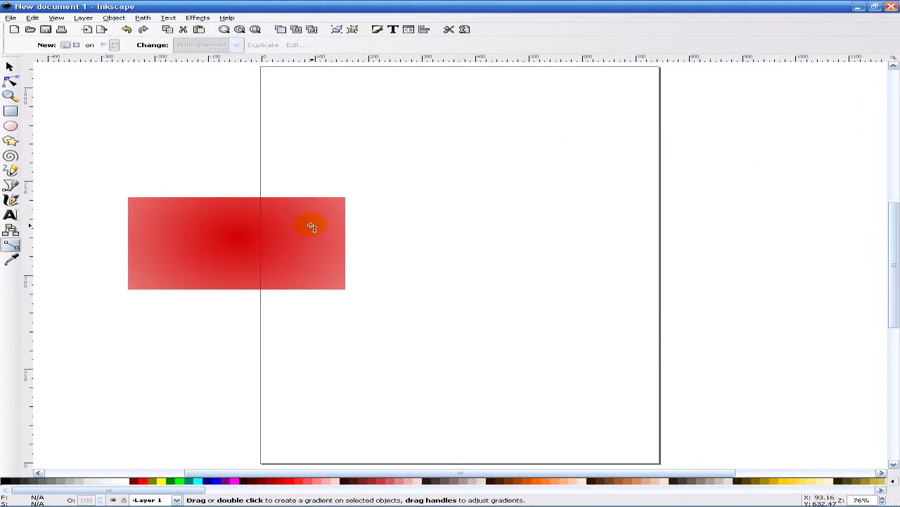
key(ctrl+z)
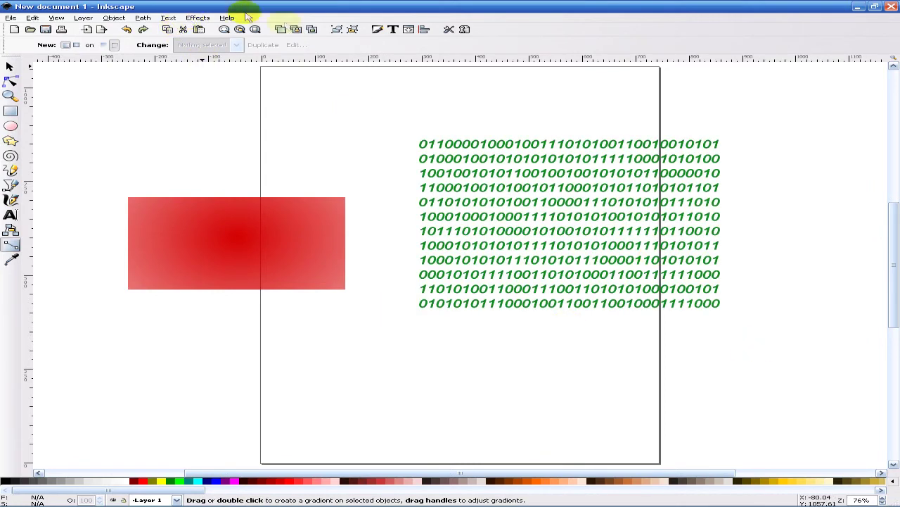
Step: Open Fill and Stroke for the selected binary text, showing its flat fill 009f00ff
click(380, 29)
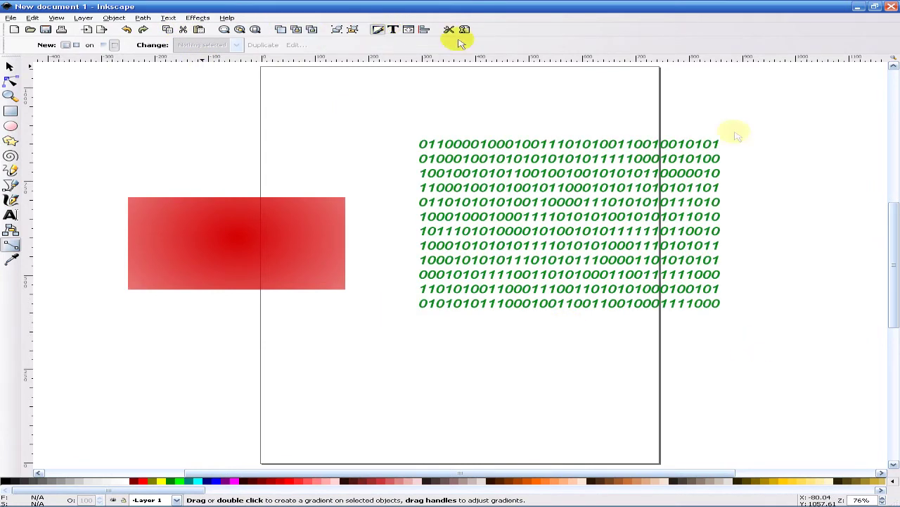
key(F12)
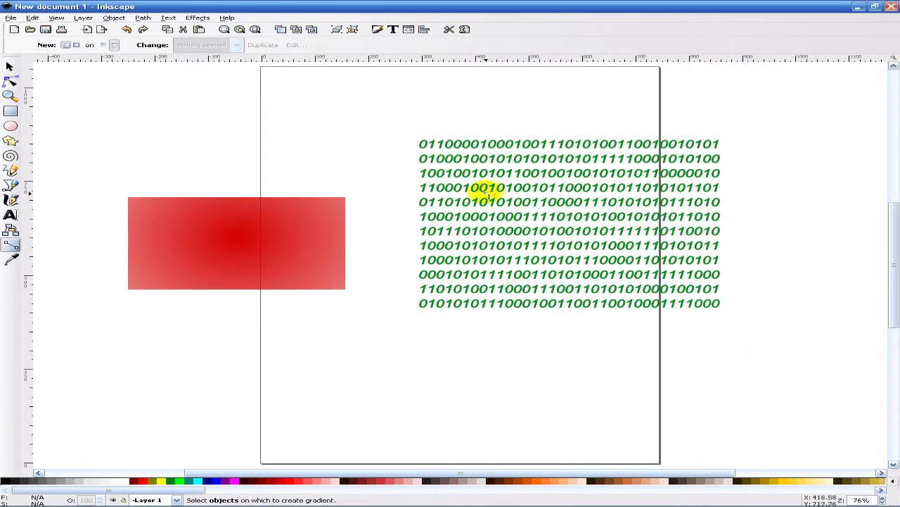
click(517, 189)
key(Escape)
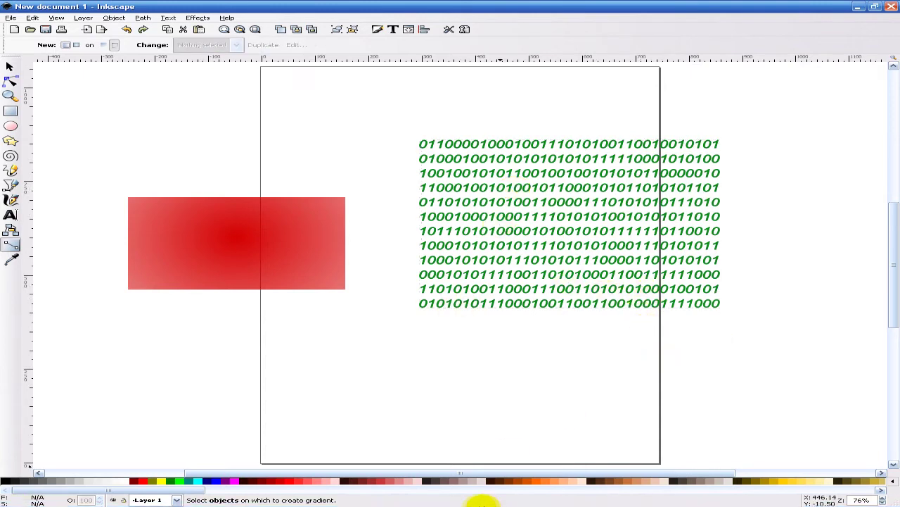
right_click(464, 500)
click(450, 484)
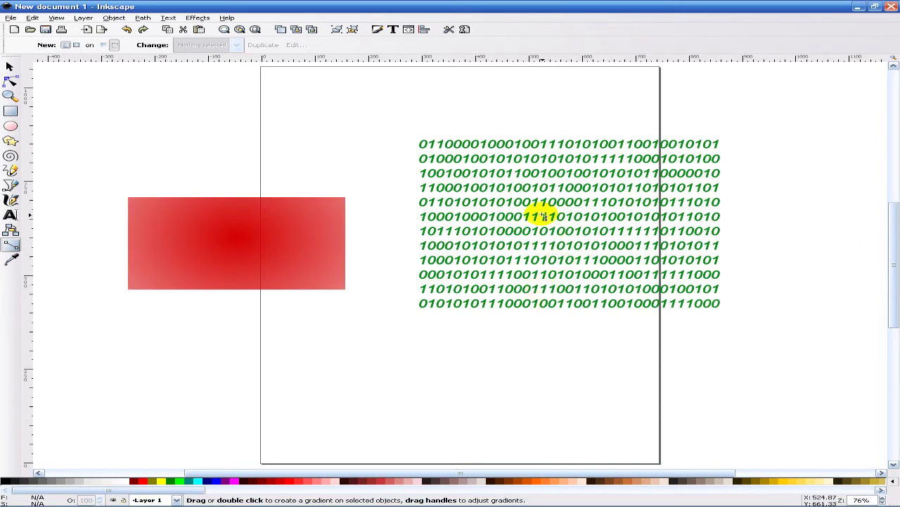
click(7, 66)
click(553, 203)
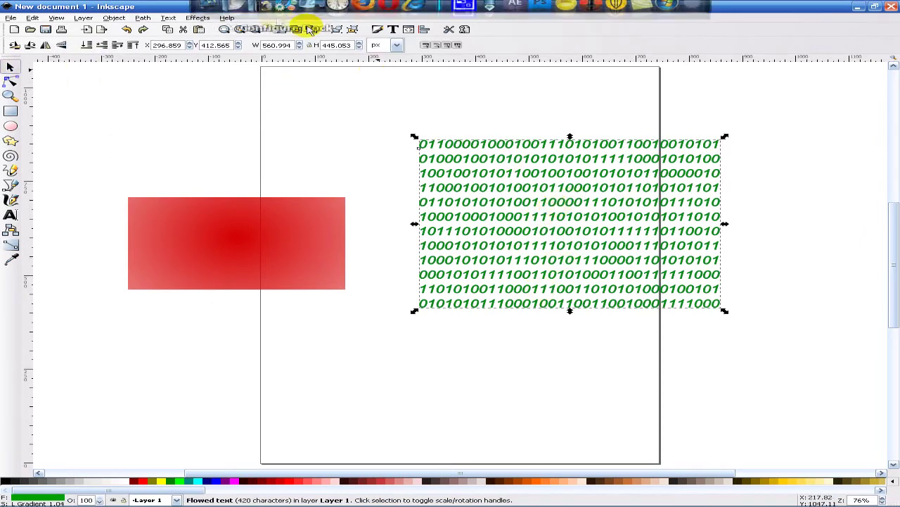
click(379, 30)
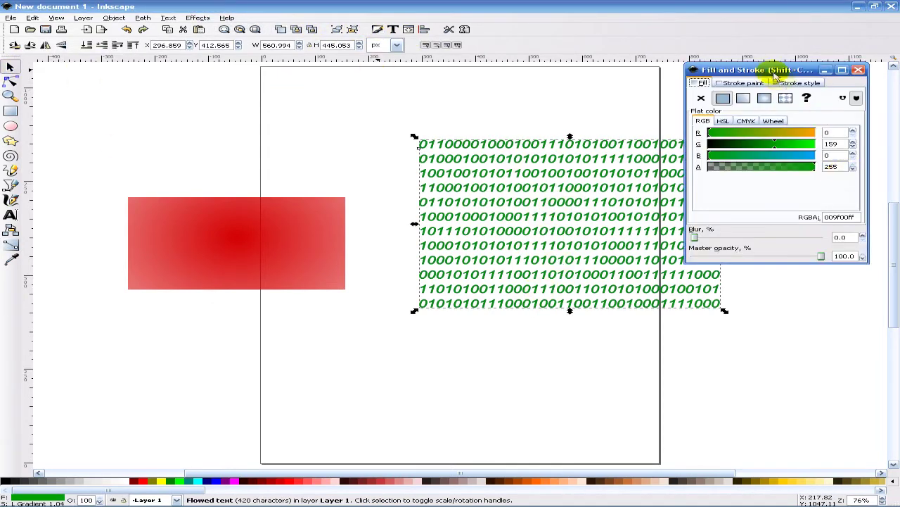
Step: Move the Fill and Stroke dialog aside and give the binary text a linear gradient fill
drag(772, 72, 797, 82)
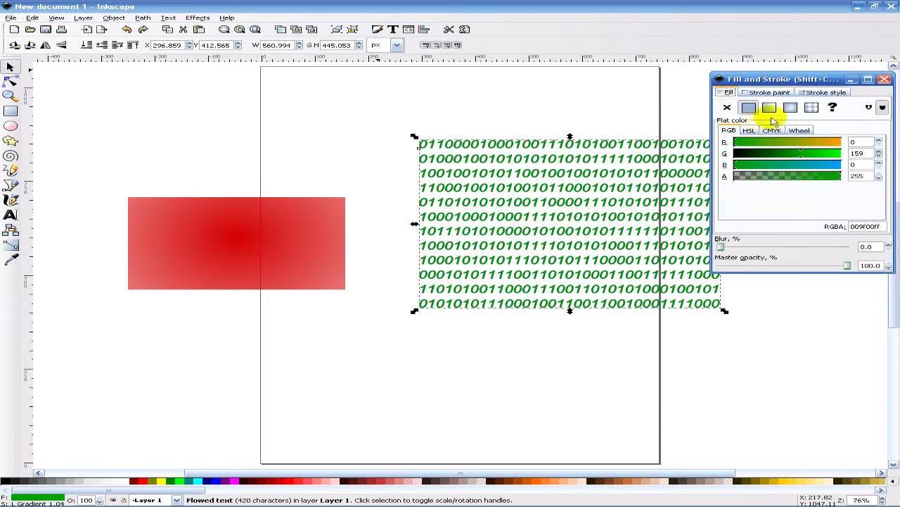
drag(772, 79, 206, 112)
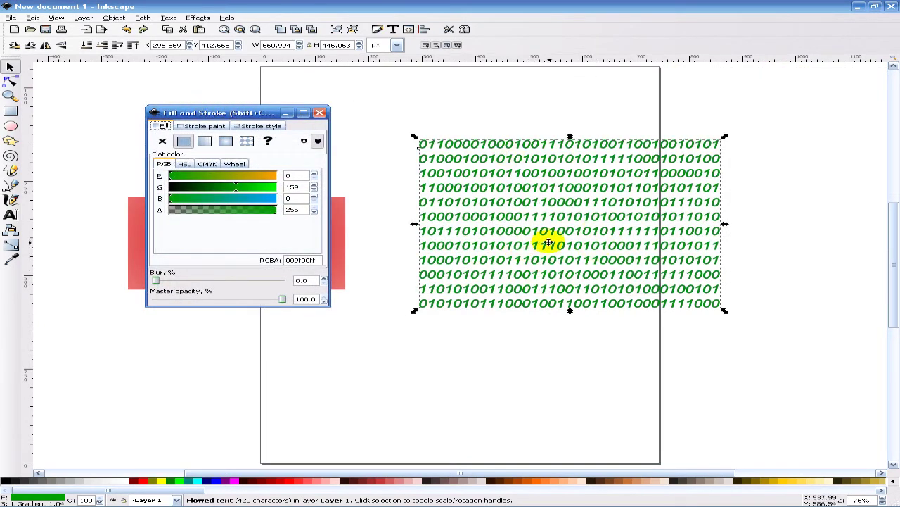
click(204, 141)
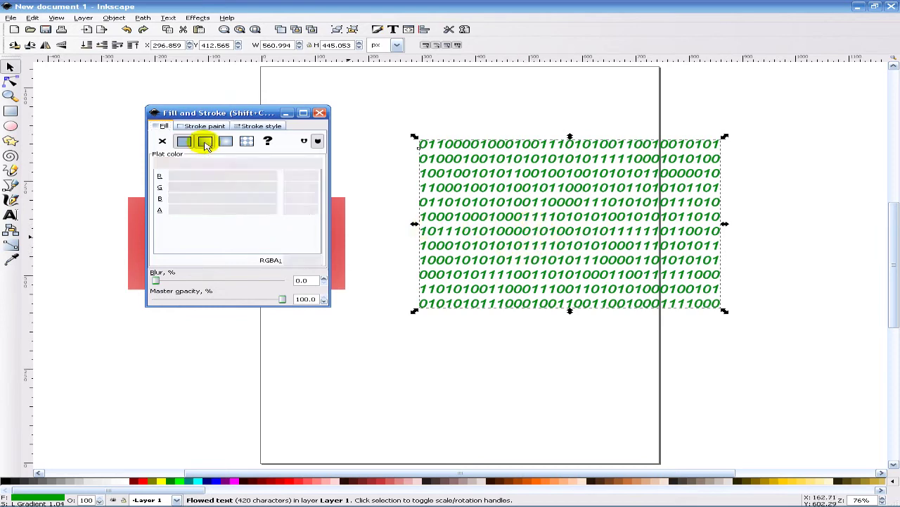
Step: Zoom in to inspect the gradient text, zoom back to the page, and try a pattern fill
scroll(669, 228, up, 1)
scroll(710, 266, up, 1)
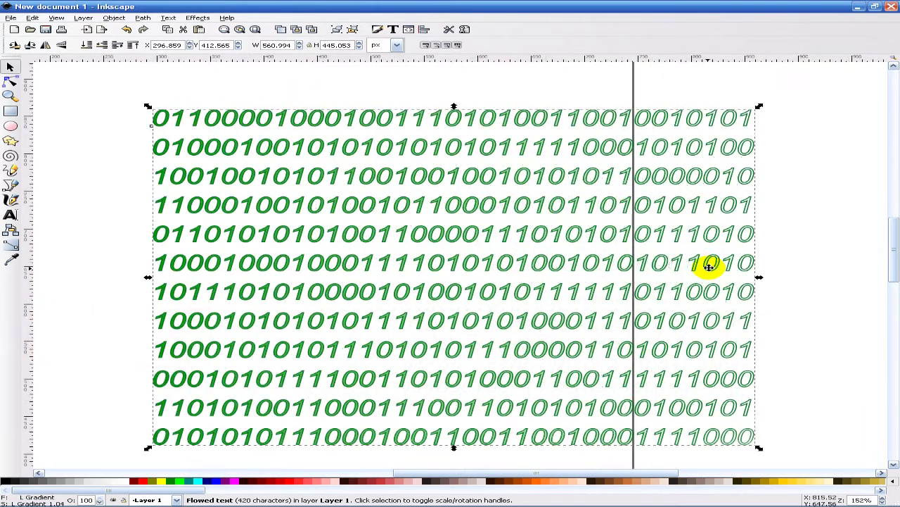
scroll(476, 282, down, 1)
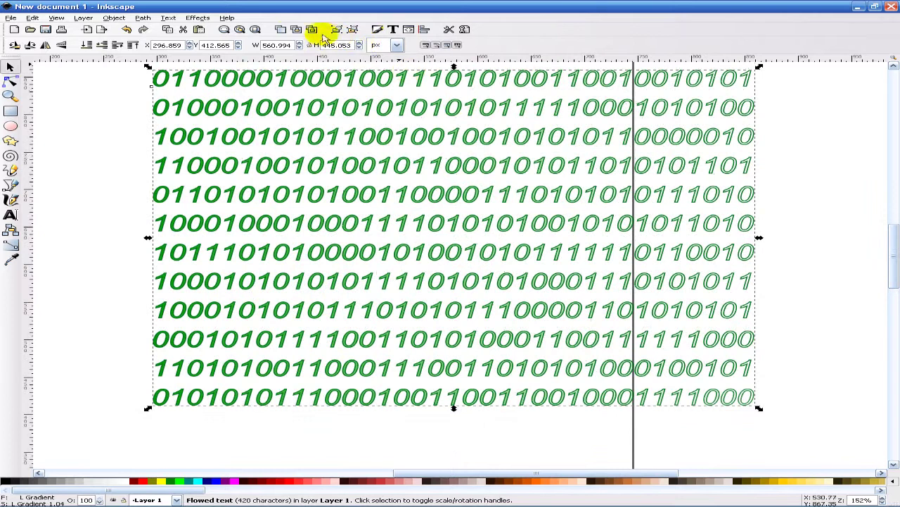
click(227, 31)
click(255, 31)
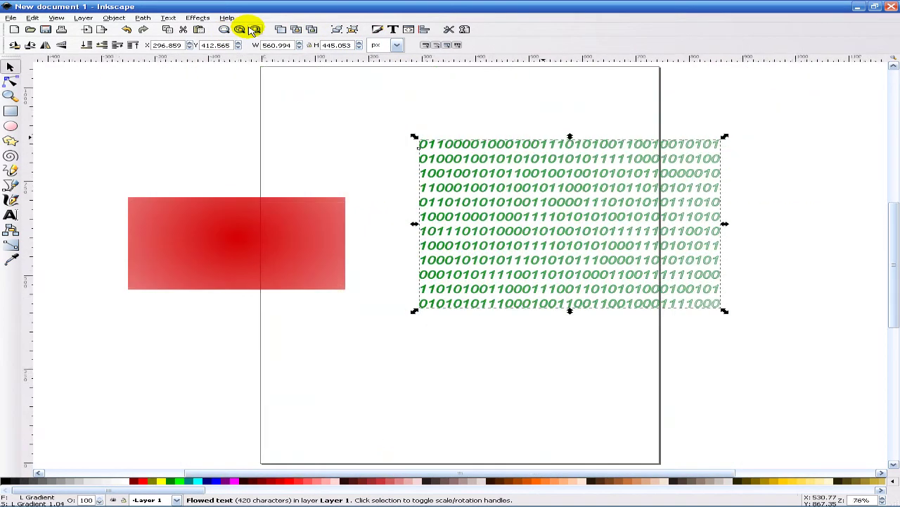
key(shift+ctrl+f)
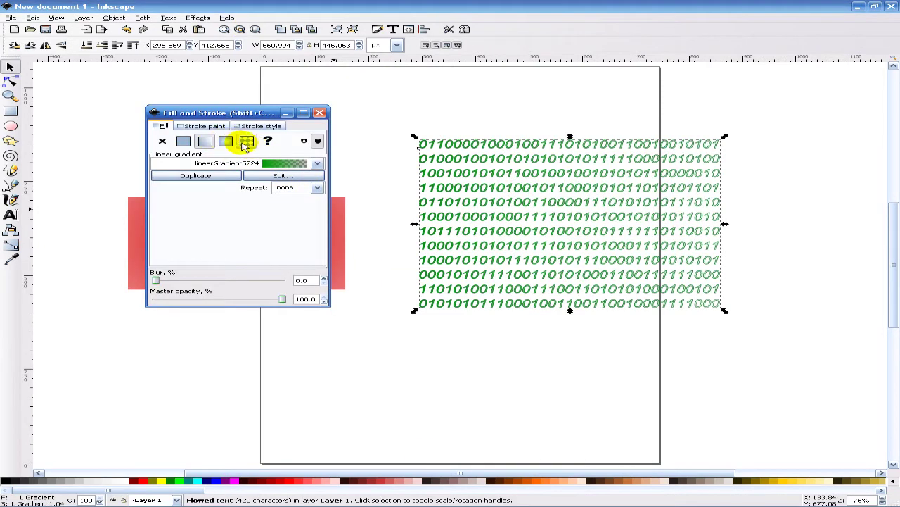
click(245, 142)
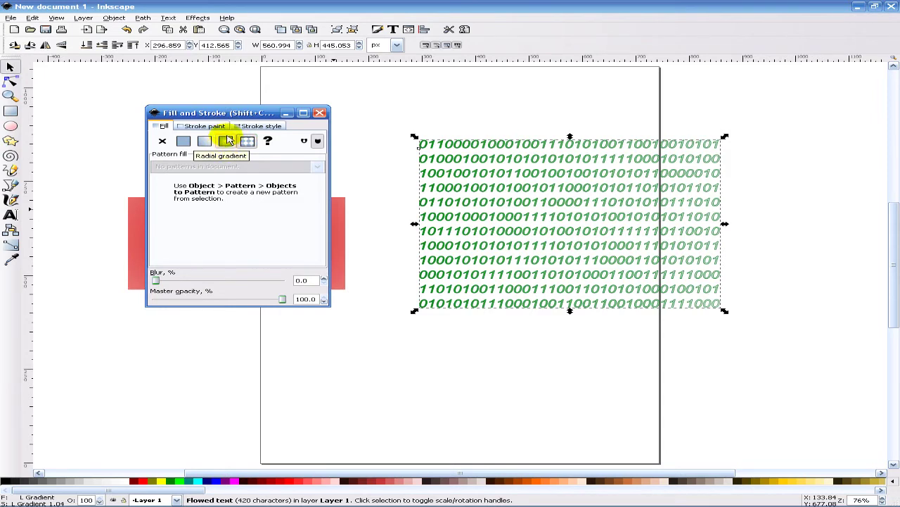
Step: Cycle the text fill through radial and flat, then apply a fresh linear gradient and open its editor
click(226, 142)
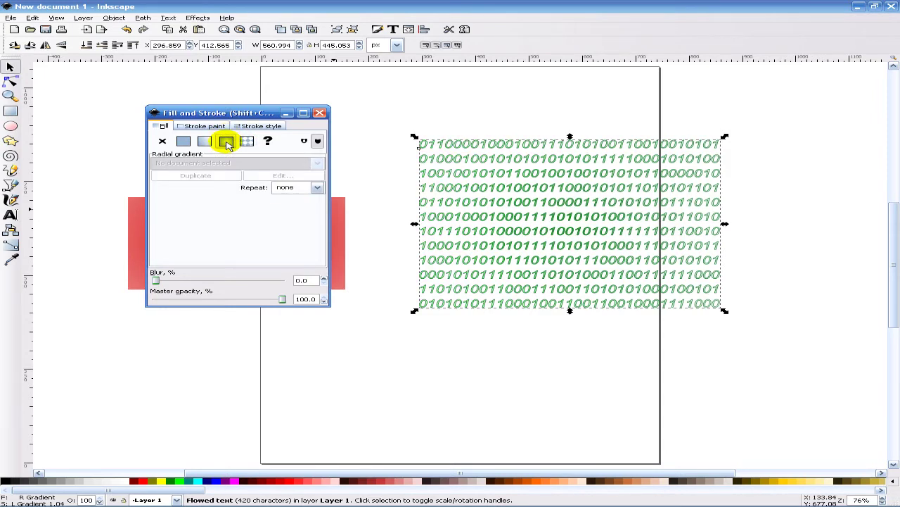
click(184, 143)
click(206, 144)
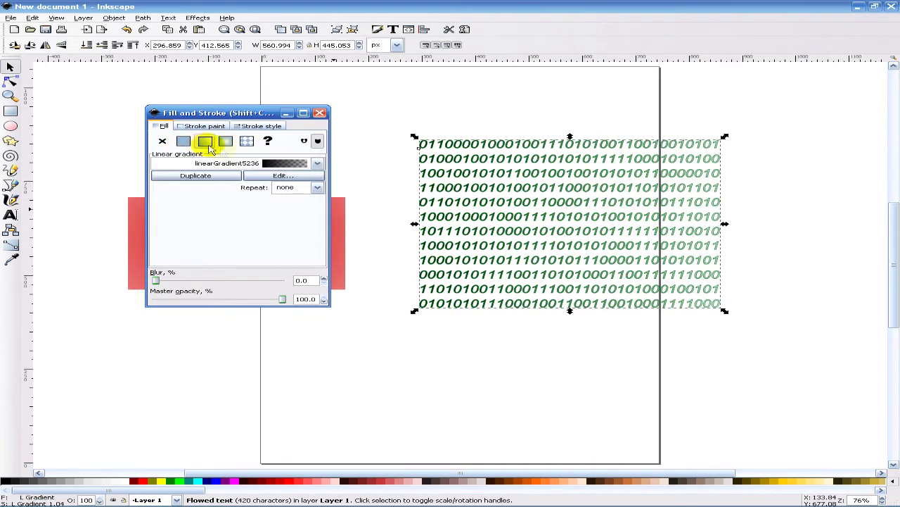
click(267, 178)
Step: Add gradient stops midway (green 218), at 0.75 and 0.88, making the last orange-red and translucent
drag(642, 148, 377, 114)
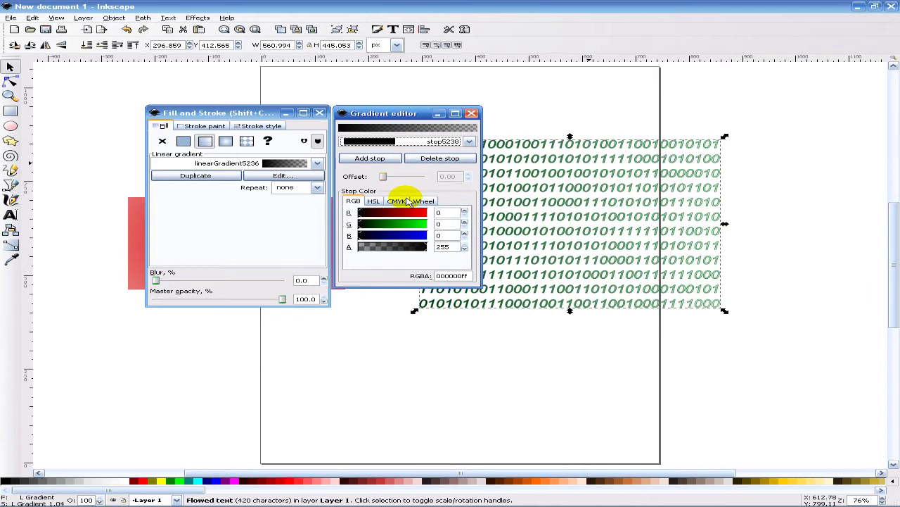
click(394, 158)
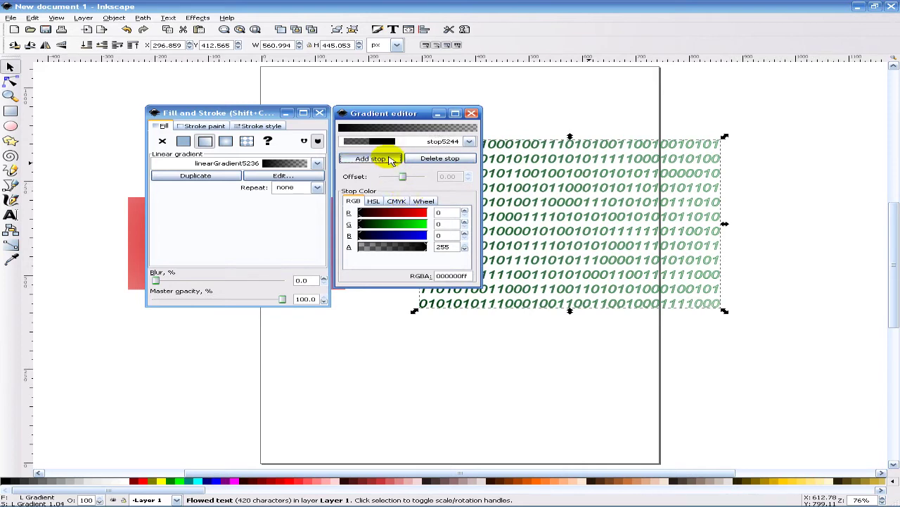
click(380, 225)
drag(382, 225, 419, 225)
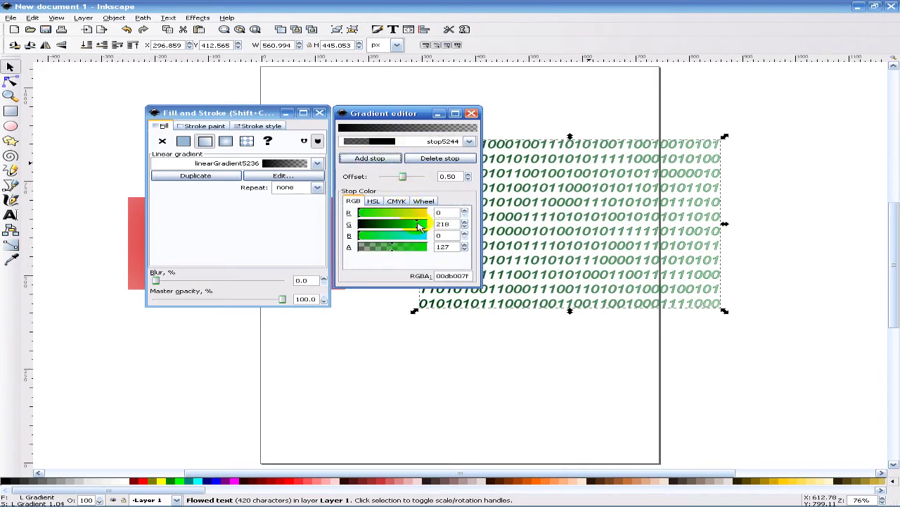
click(371, 159)
drag(411, 237, 425, 236)
click(371, 159)
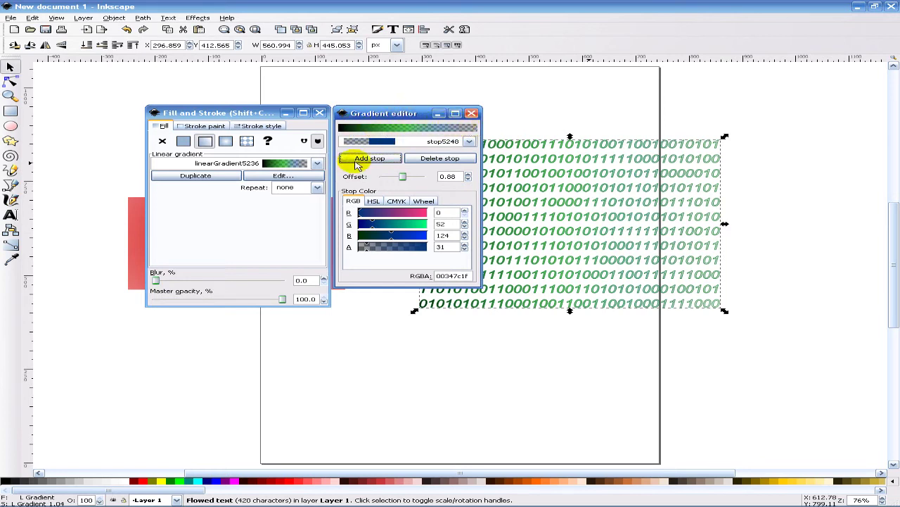
drag(396, 241, 469, 209)
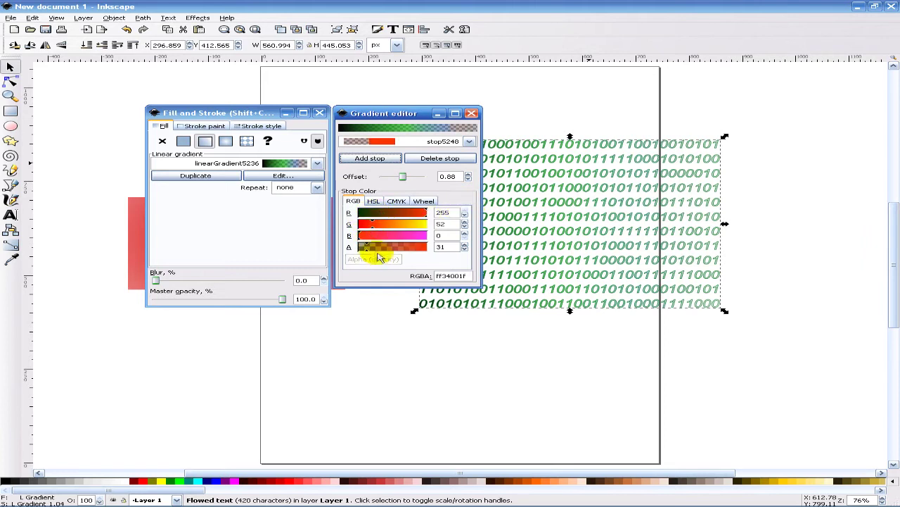
drag(418, 253, 369, 241)
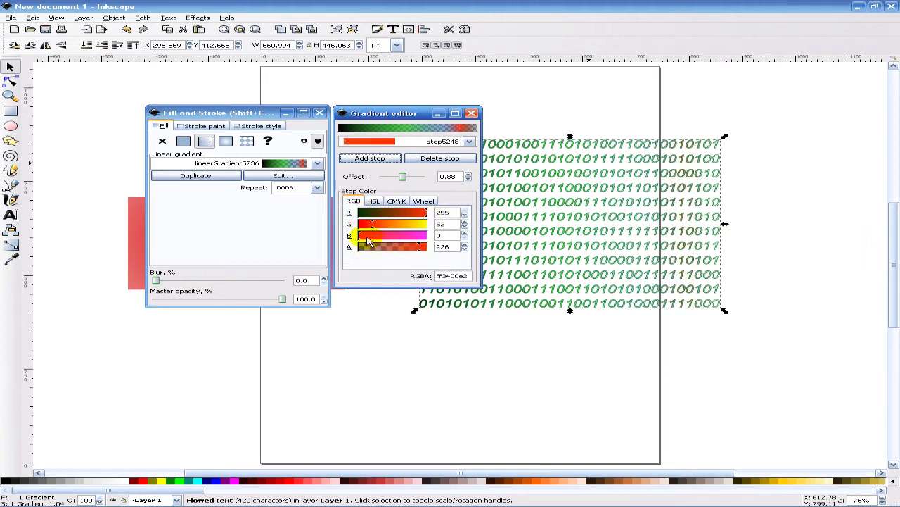
Step: Add fainter green stops near the gradient's end, review the stop list, and close the editor
click(367, 158)
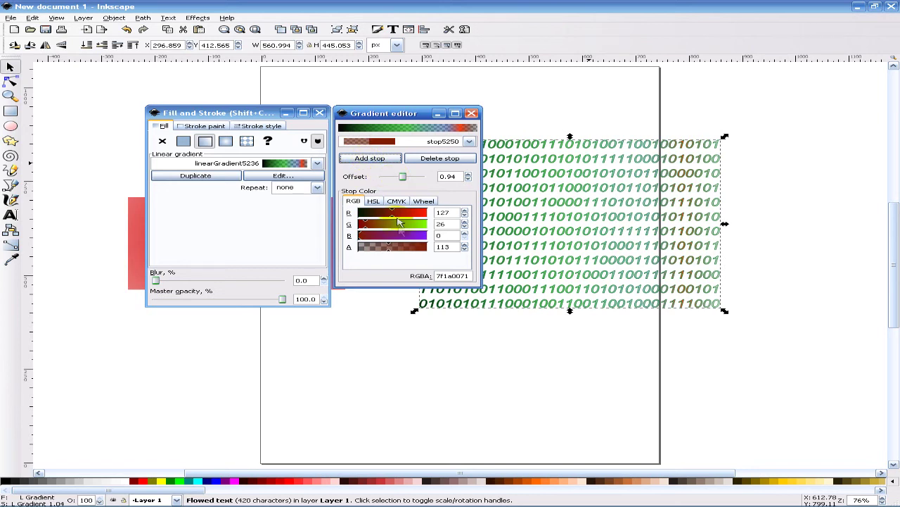
drag(375, 251, 370, 248)
drag(367, 224, 408, 224)
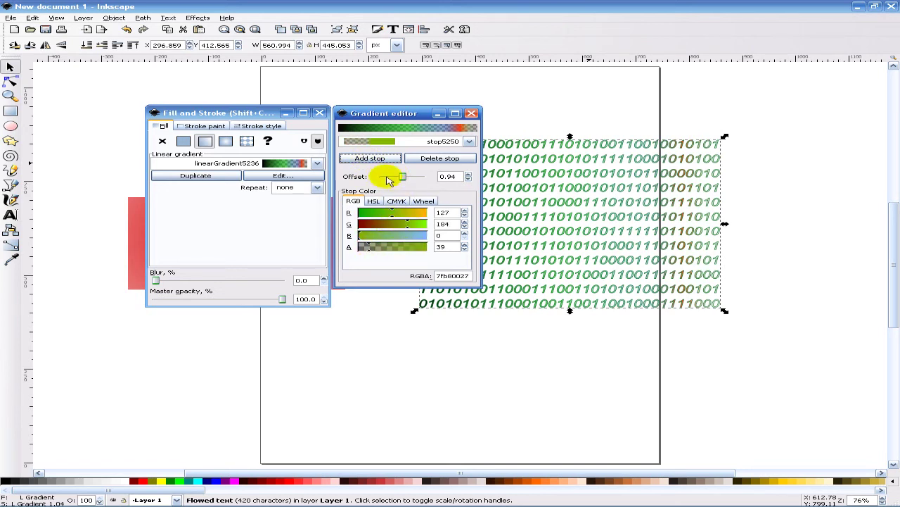
click(380, 160)
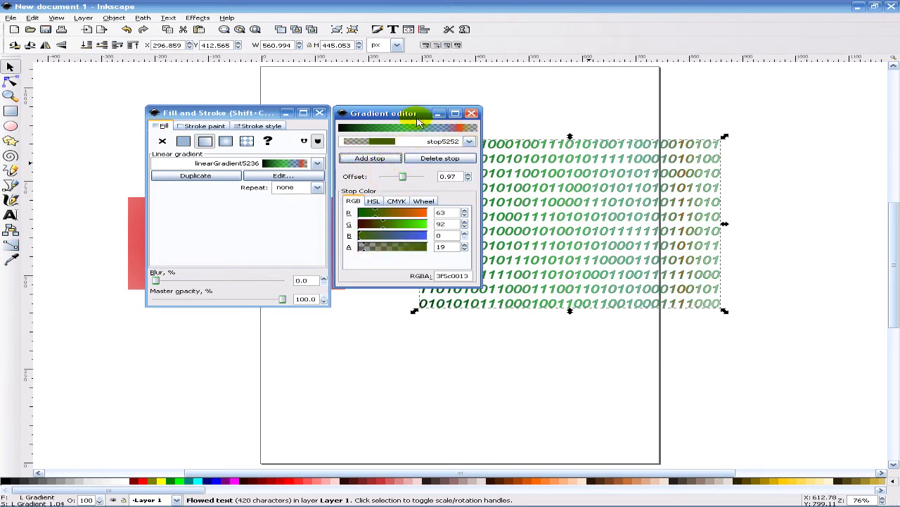
drag(384, 114, 251, 133)
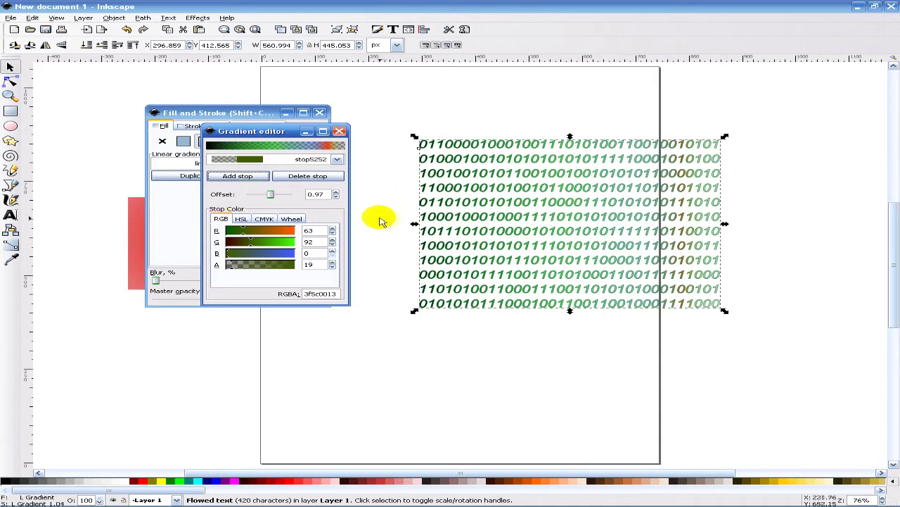
click(337, 159)
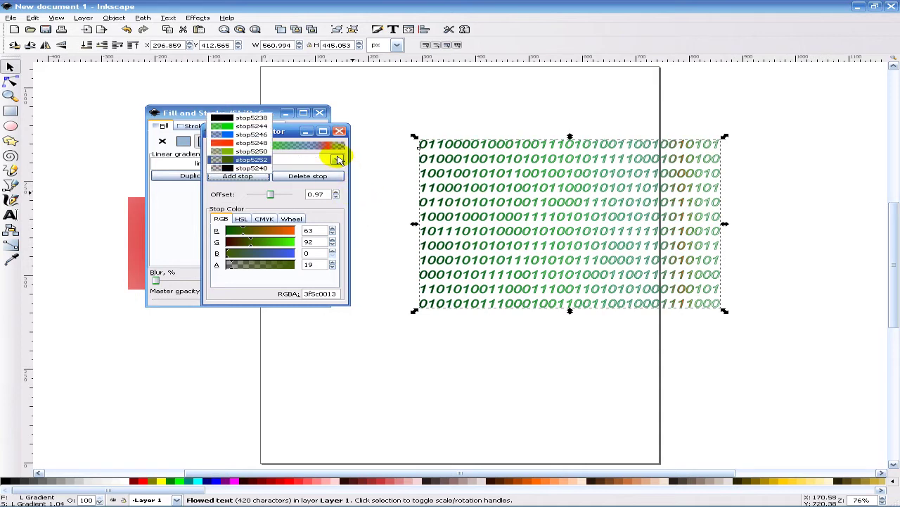
click(337, 168)
click(340, 131)
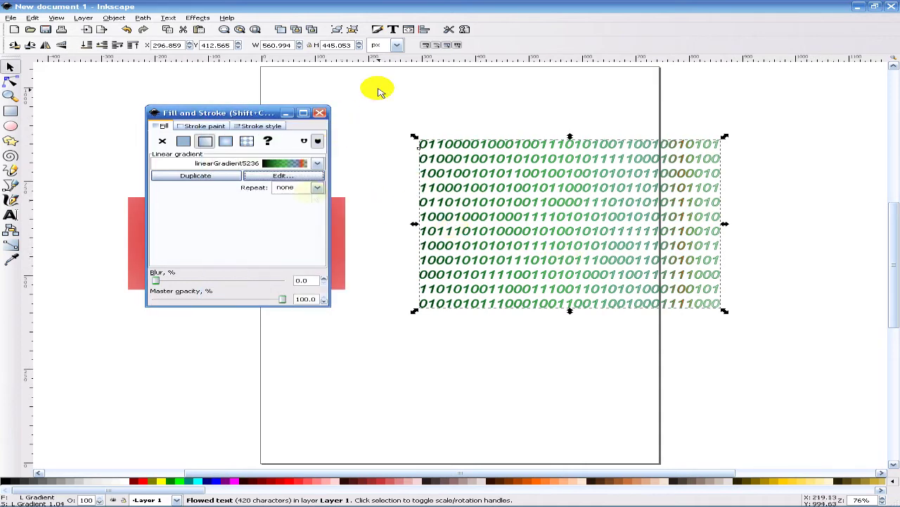
Step: Give the binary text's stroke a radial gradient and open it in the Gradient editor
click(208, 126)
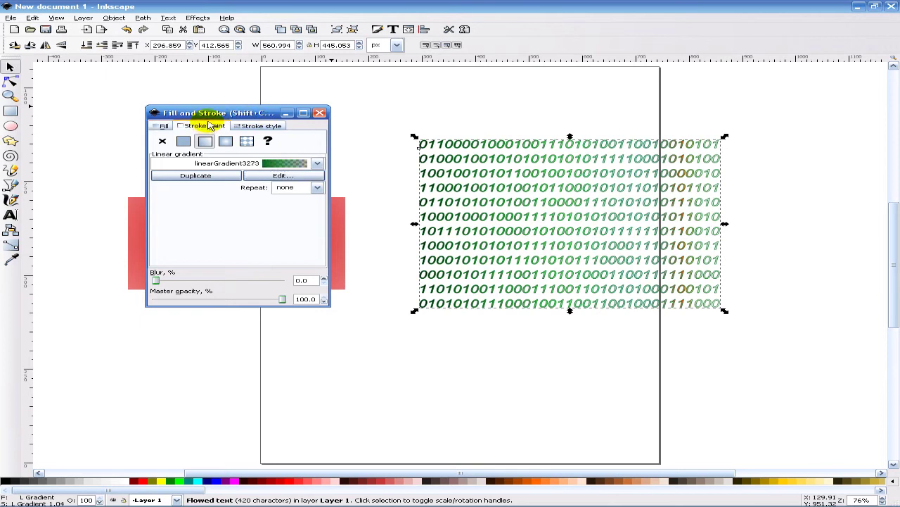
drag(209, 112, 209, 96)
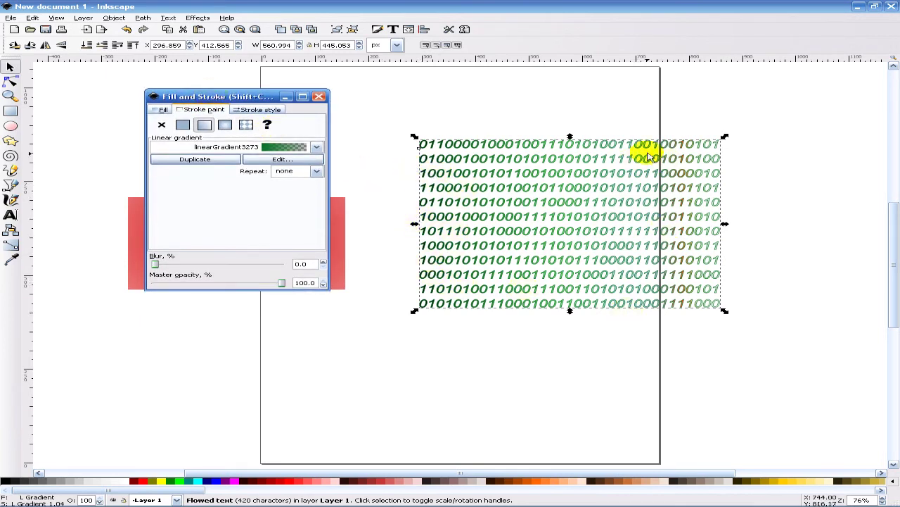
click(224, 125)
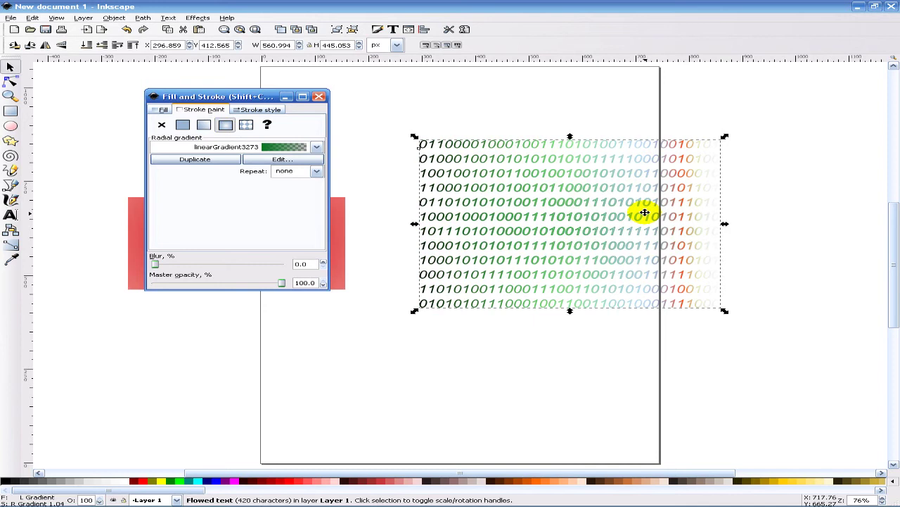
click(315, 147)
click(310, 147)
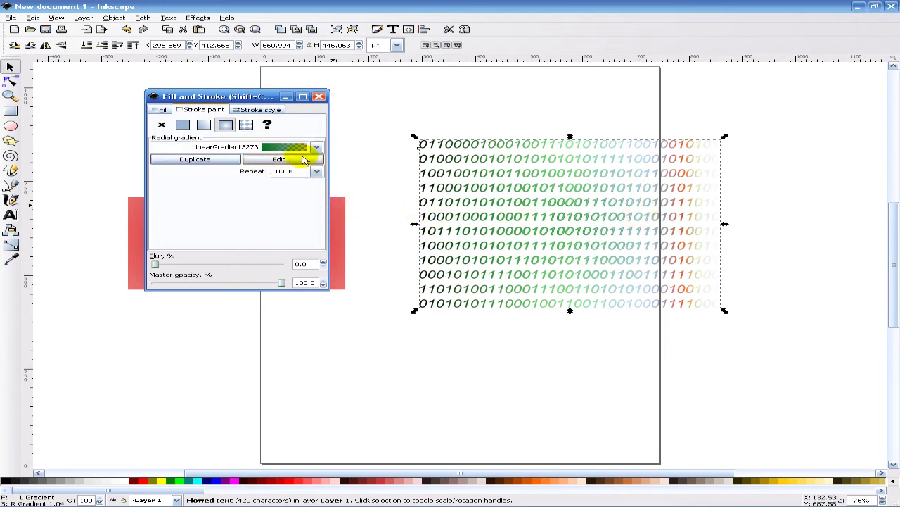
click(304, 160)
drag(287, 133, 282, 113)
Step: Make the stroke stop blue and add increasingly transparent blue stops at 0.50, 0.75 and 0.88
drag(256, 229, 302, 229)
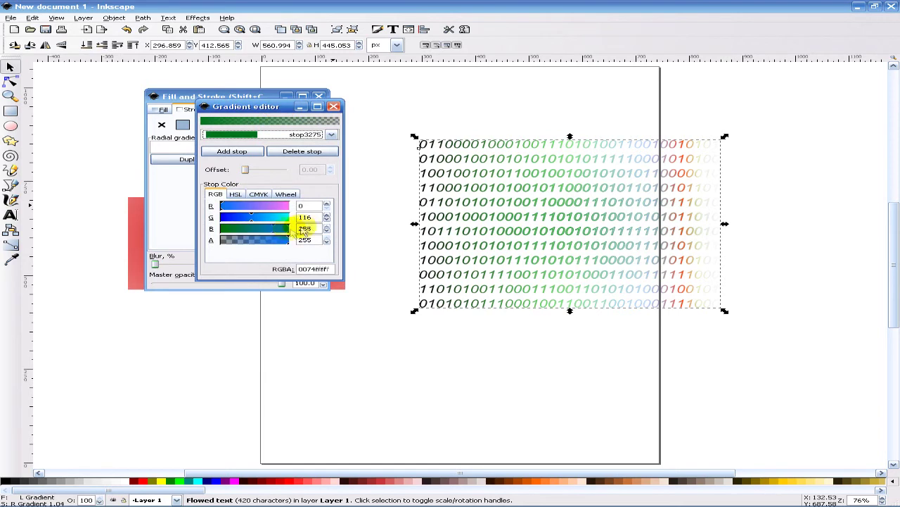
click(250, 152)
click(257, 228)
drag(246, 216, 203, 218)
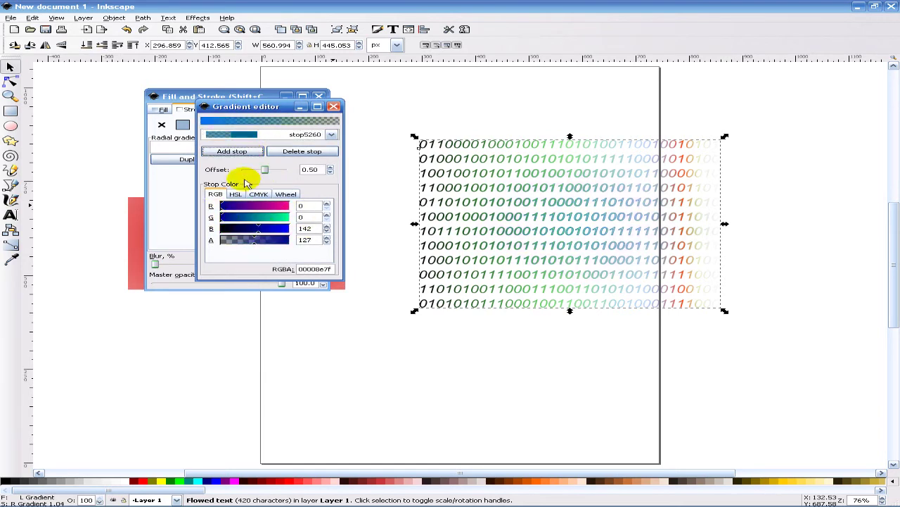
click(252, 153)
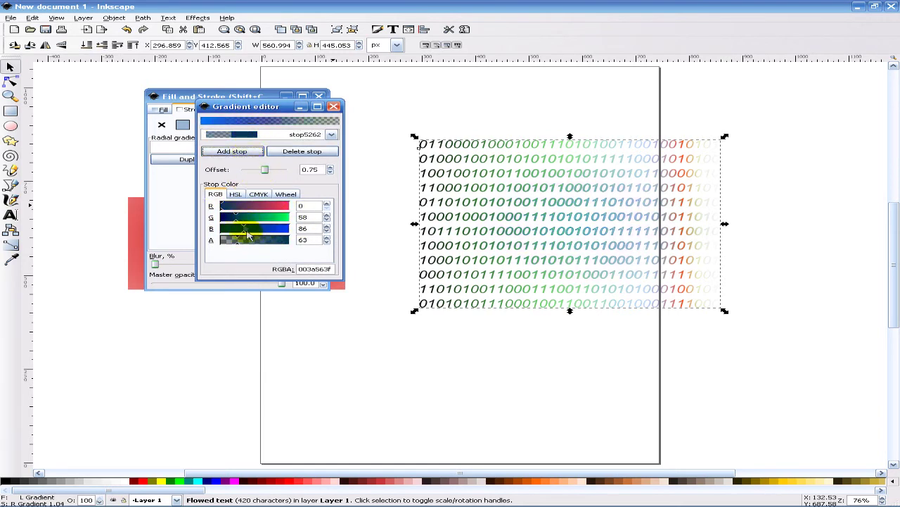
drag(237, 220, 230, 231)
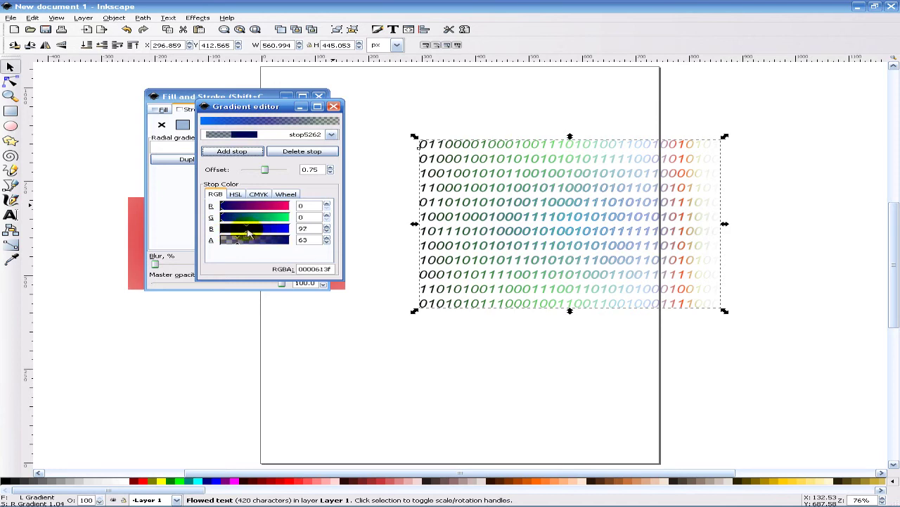
click(239, 155)
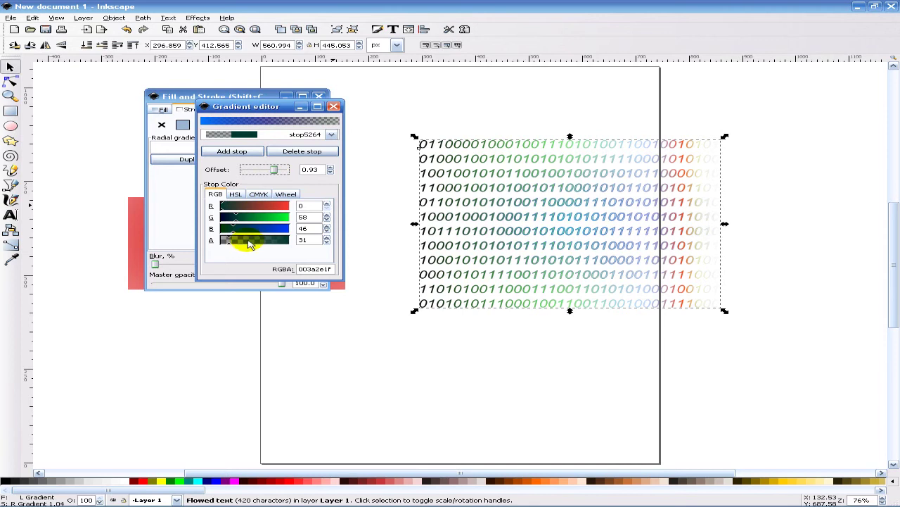
click(233, 151)
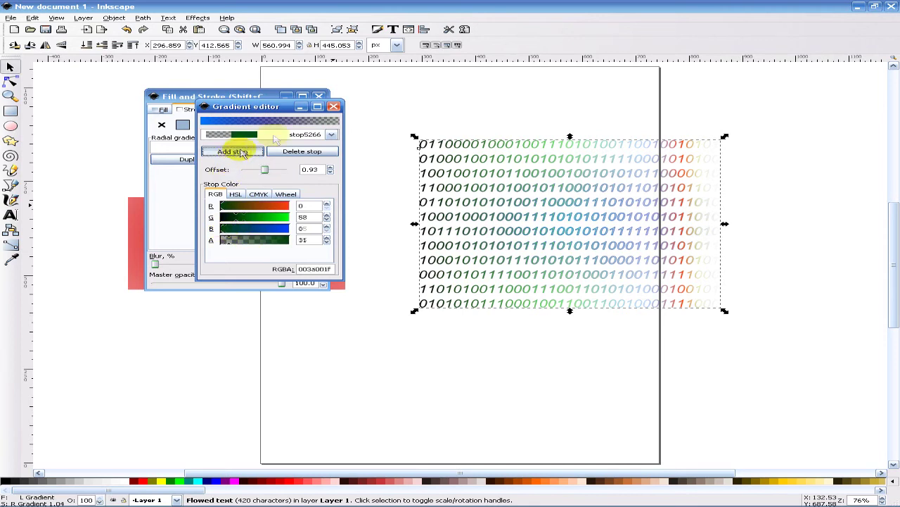
click(334, 106)
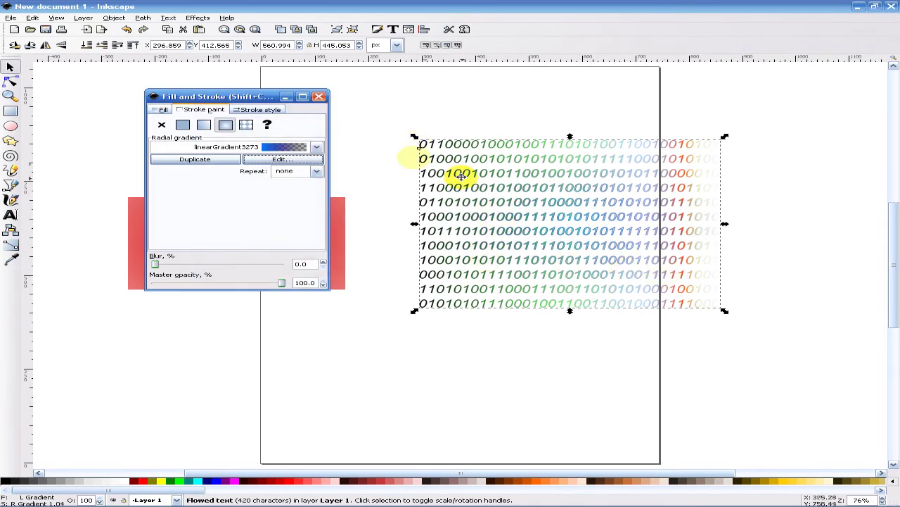
Step: Close Fill and Stroke, fit the page, and drag the red rectangle over the top rows of the binary text
click(320, 96)
scroll(309, 95, up, 1)
scroll(633, 237, right, 6)
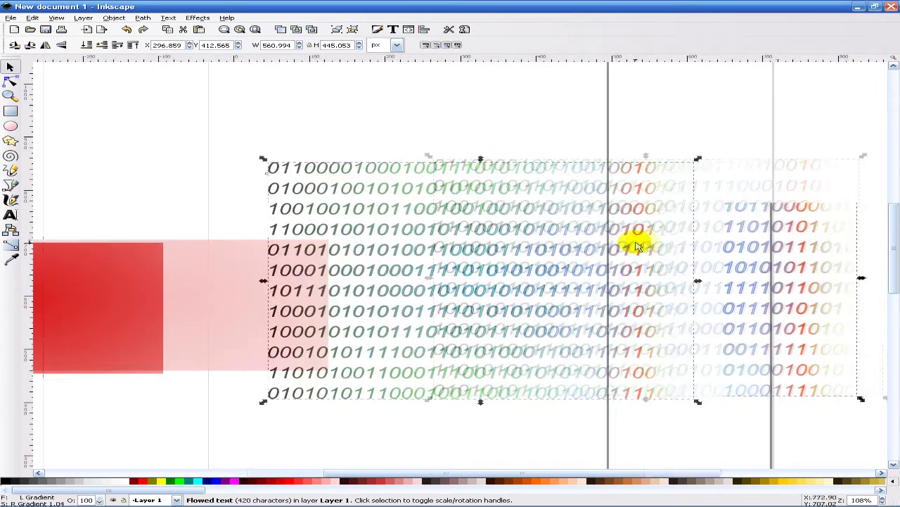
scroll(579, 206, down, 2)
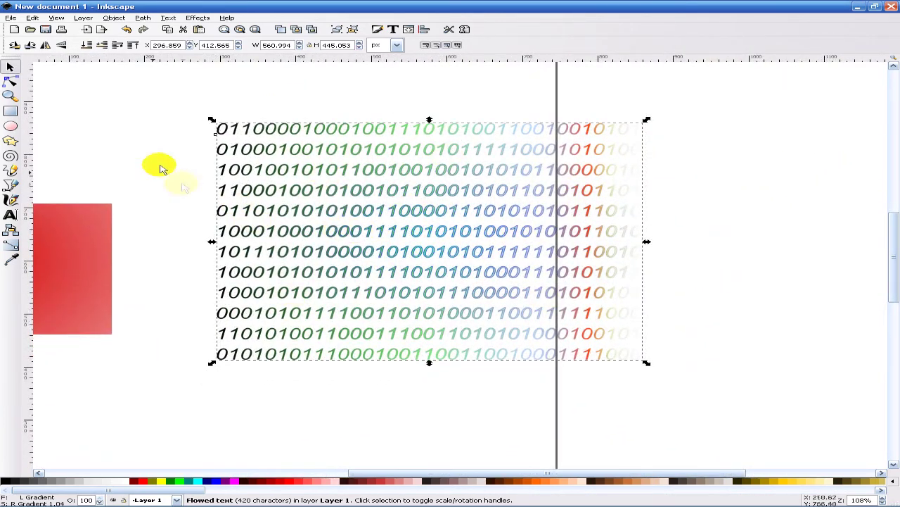
click(256, 29)
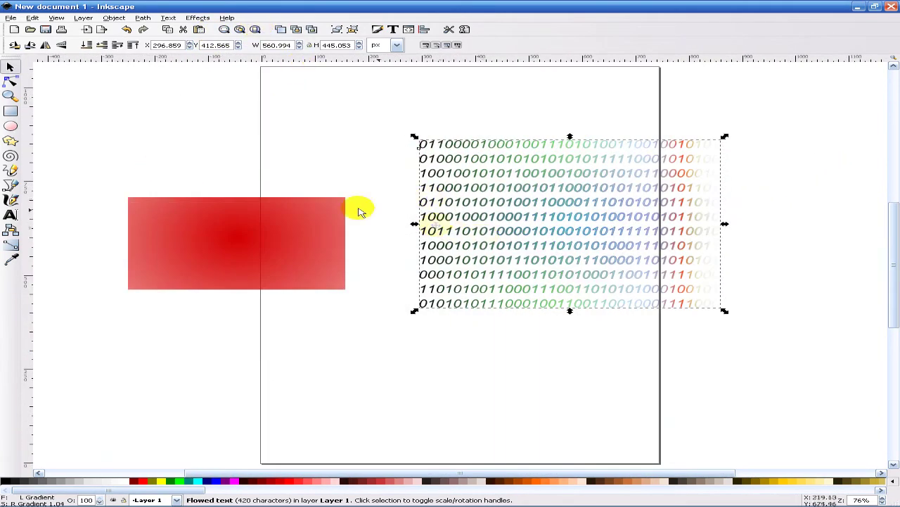
drag(281, 235, 562, 187)
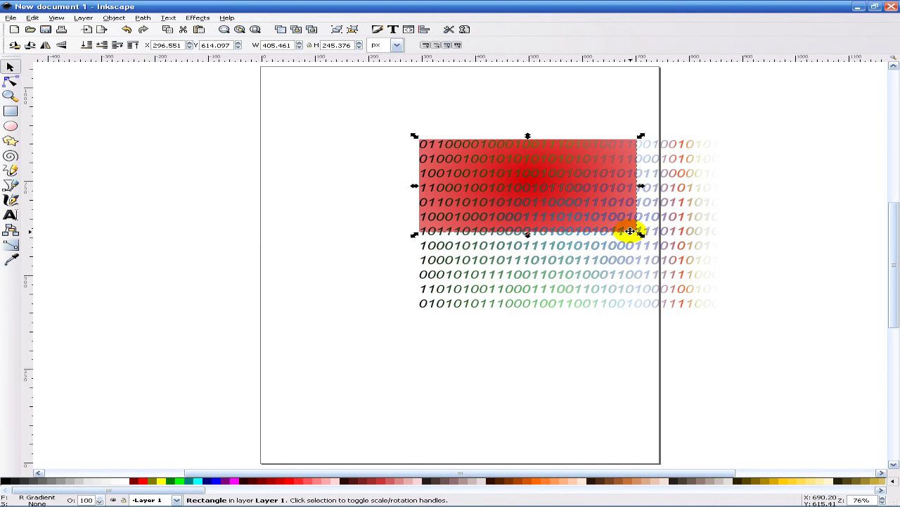